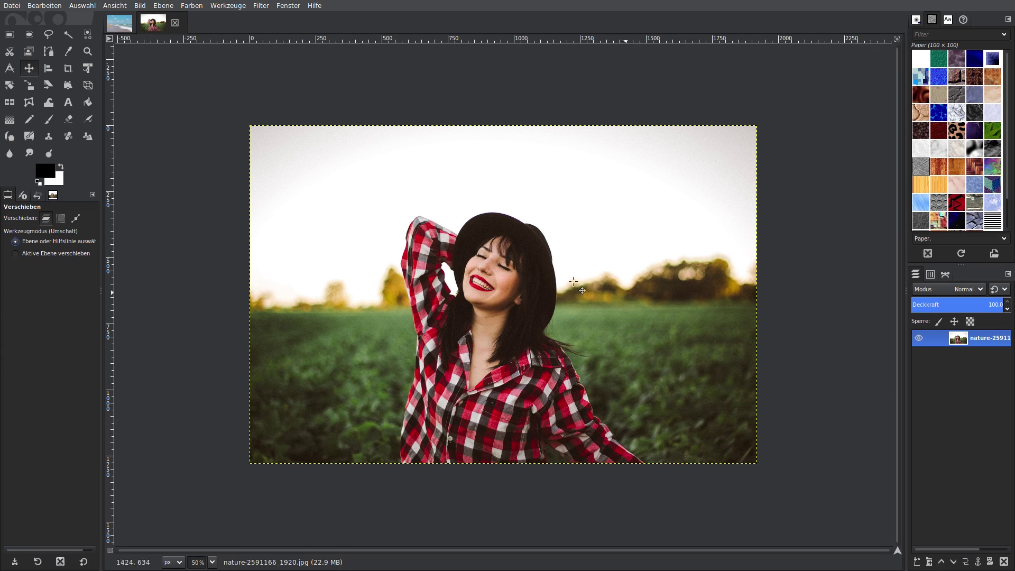
Flip from the beach photo to the woman portrait and back, ending on the beach photo.
click(114, 26)
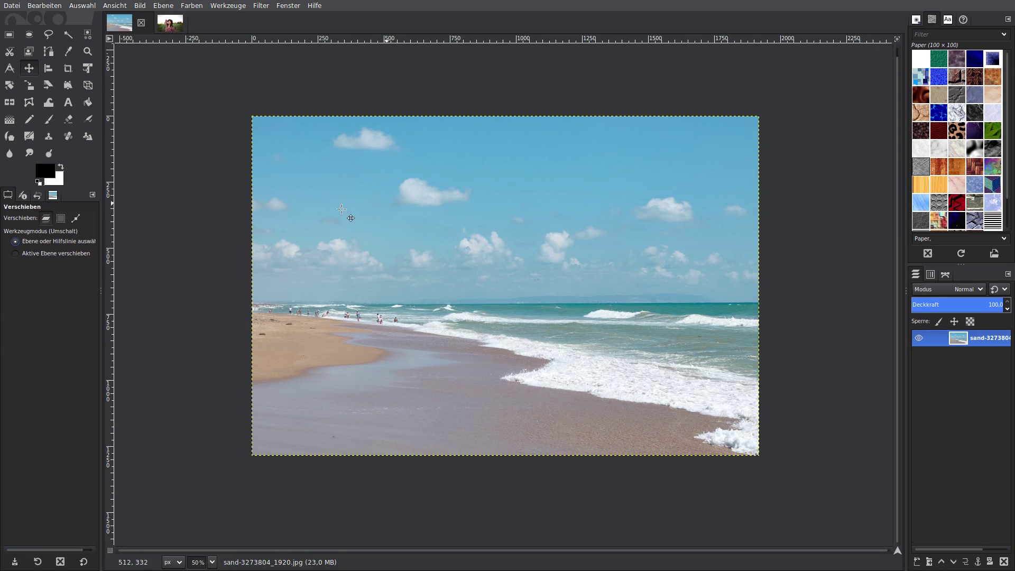
click(169, 24)
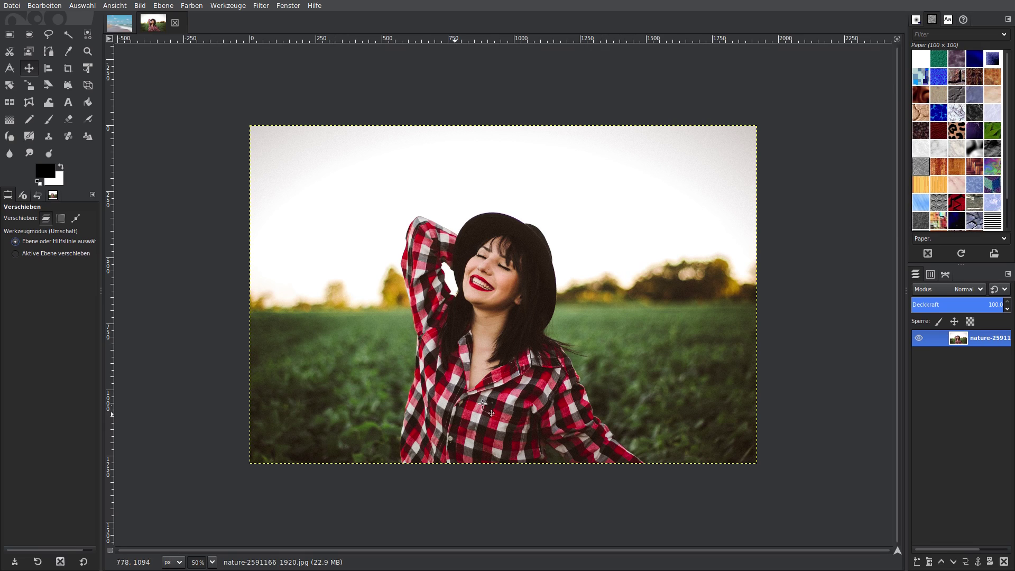
click(119, 24)
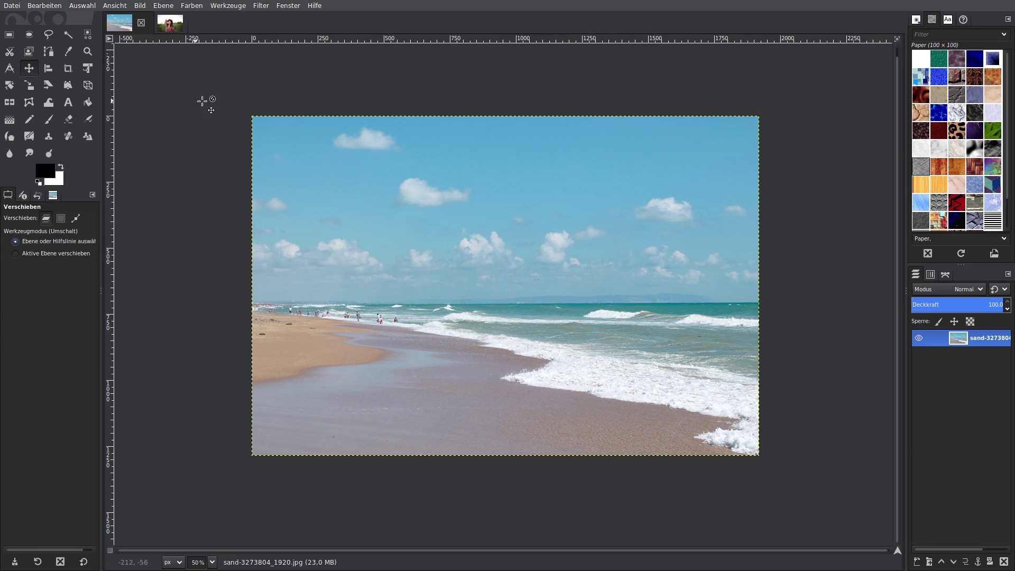
click(138, 7)
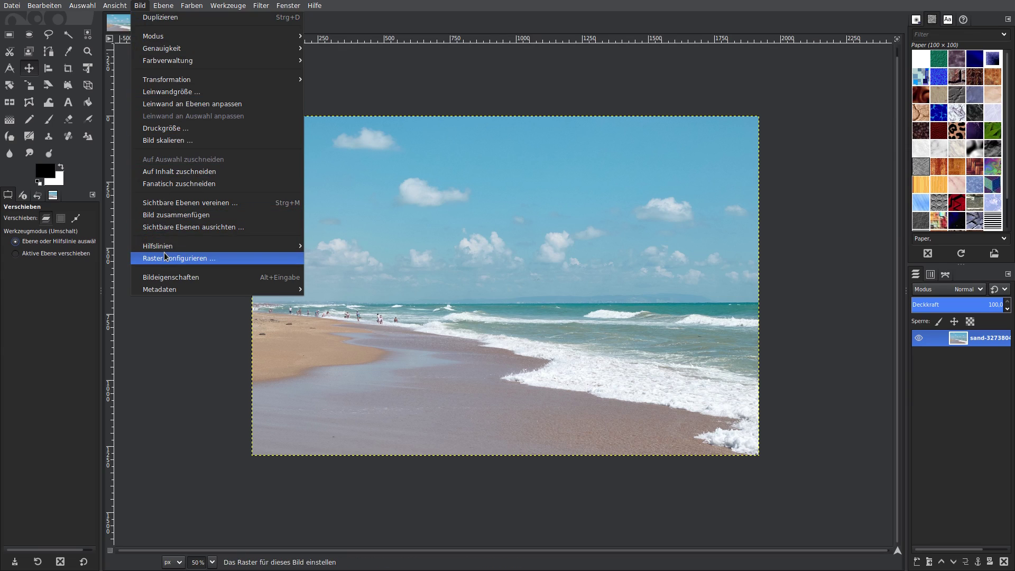
click(169, 277)
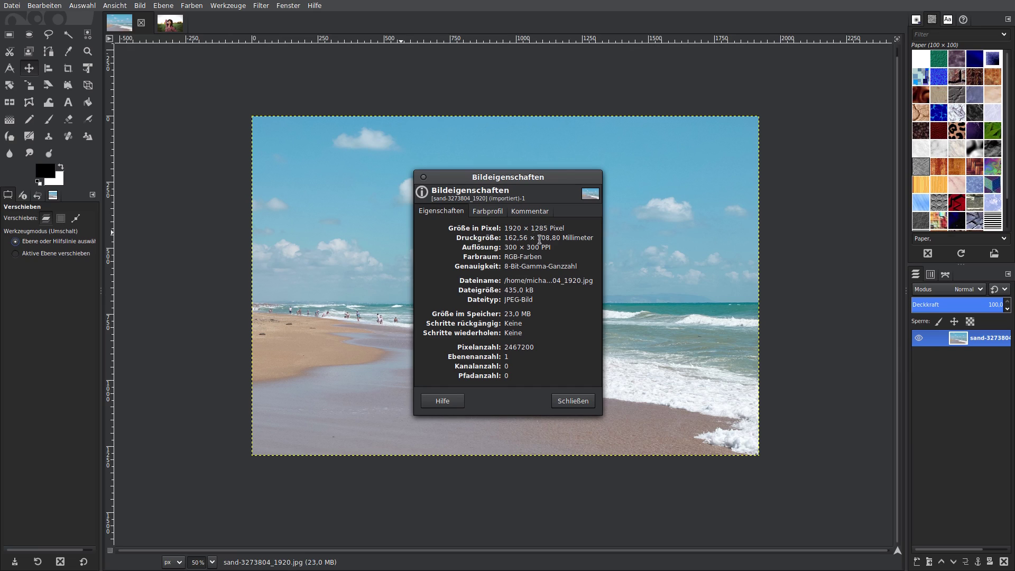
click(574, 401)
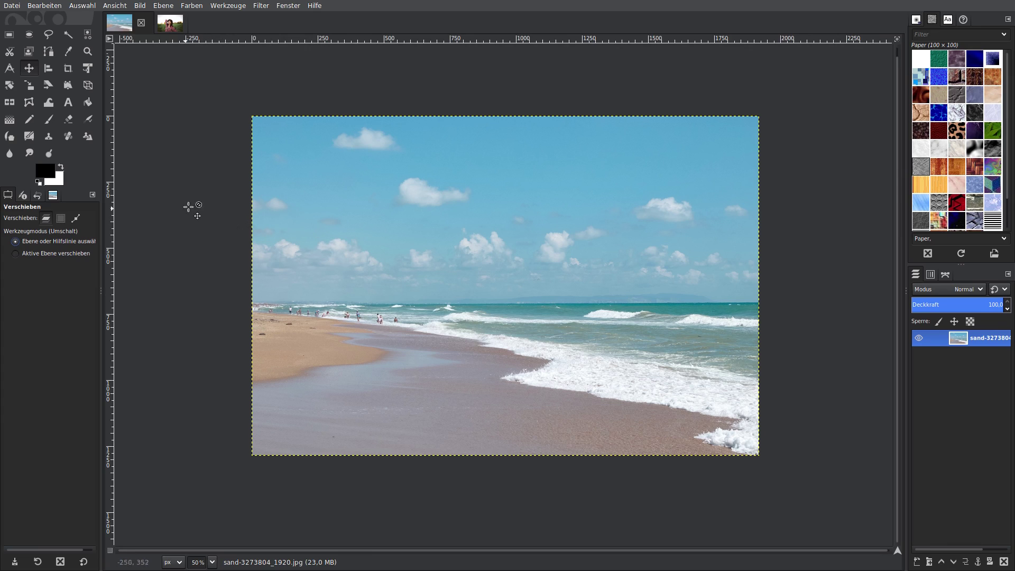
Run Liquid rescale on the beach photo with Breite 2350, keeping the 1285-pixel height.
click(165, 6)
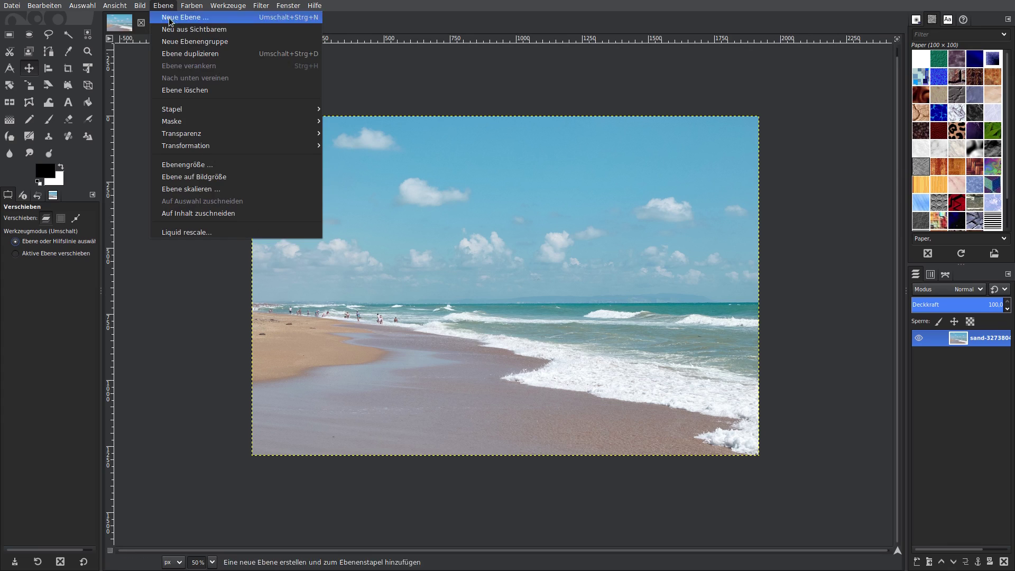
click(192, 233)
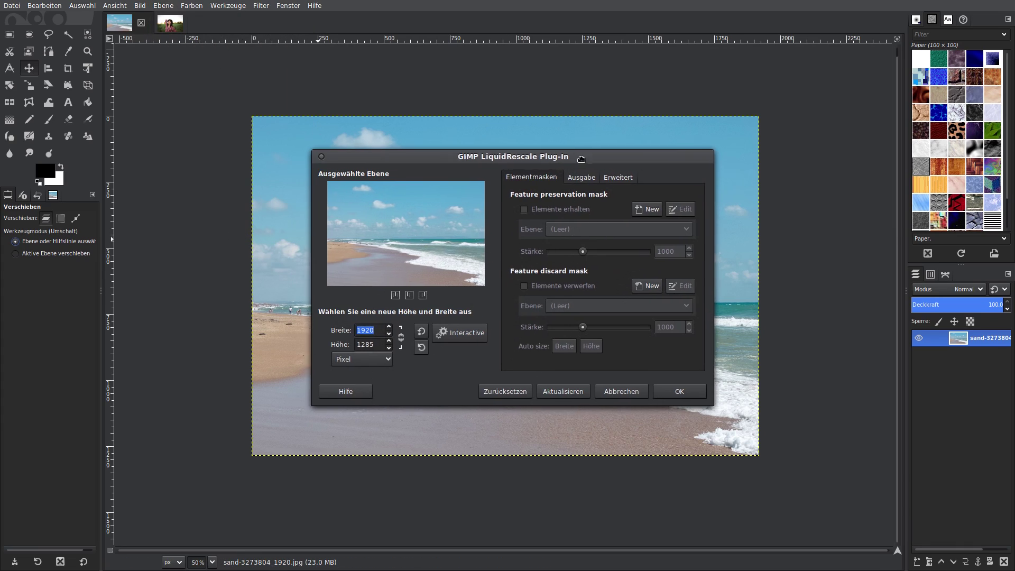
drag(581, 159, 776, 106)
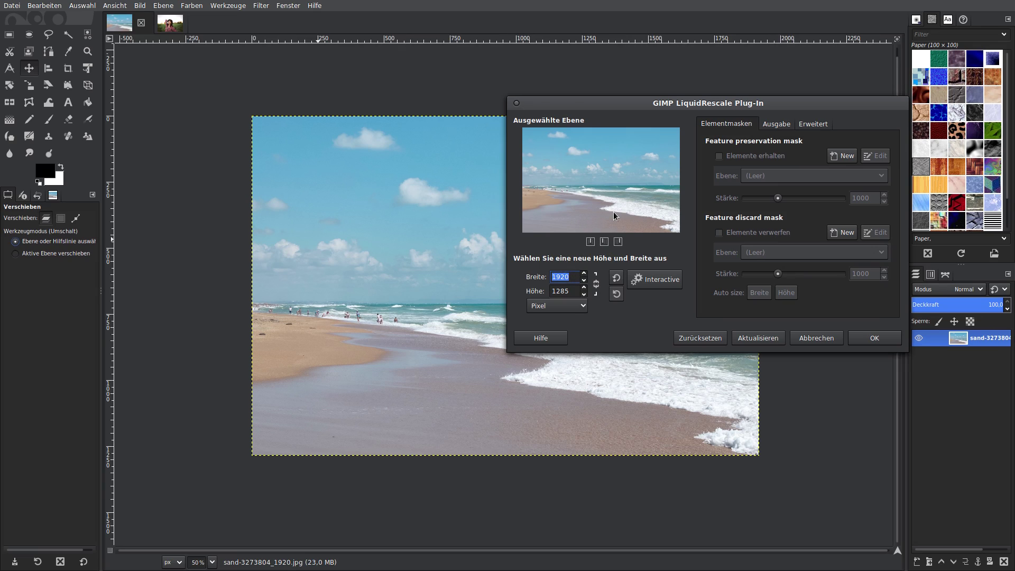
text(2350)
key(Tab)
drag(693, 104, 648, 86)
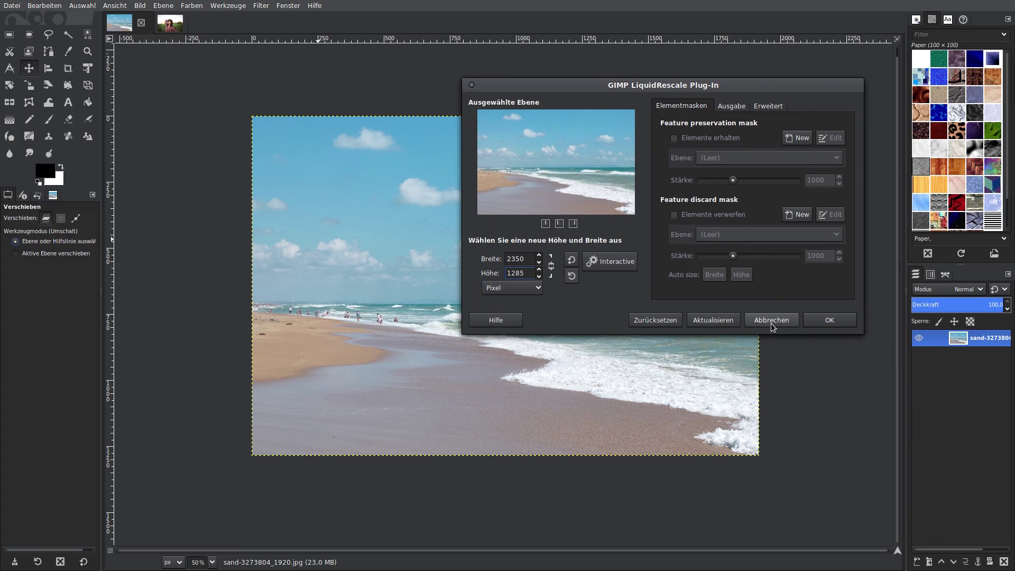
click(830, 320)
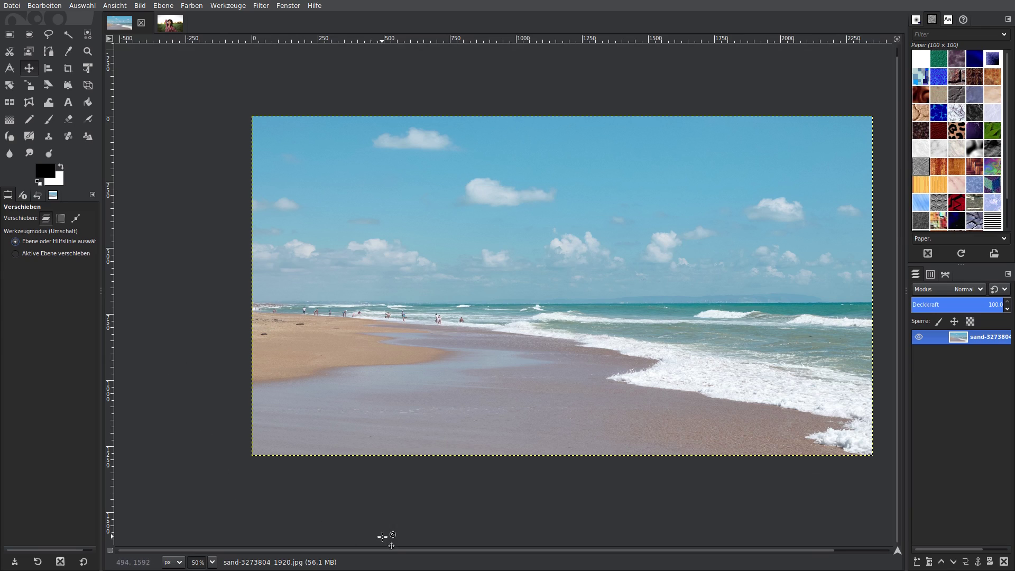
Undo and redo the beach Liquid rescale to compare, keep it widened, then view the portrait.
drag(385, 551, 439, 550)
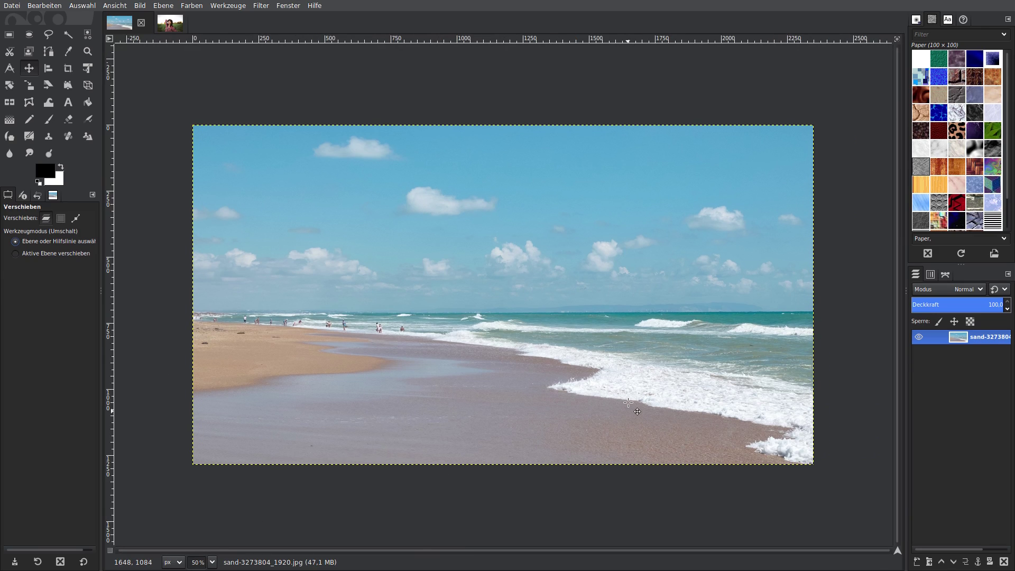
click(45, 7)
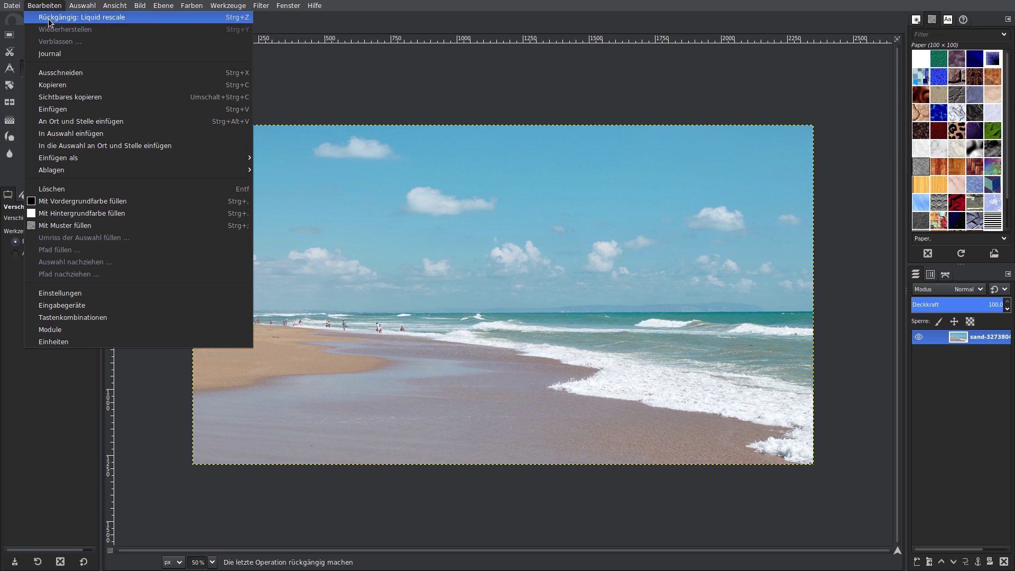
click(49, 23)
click(45, 6)
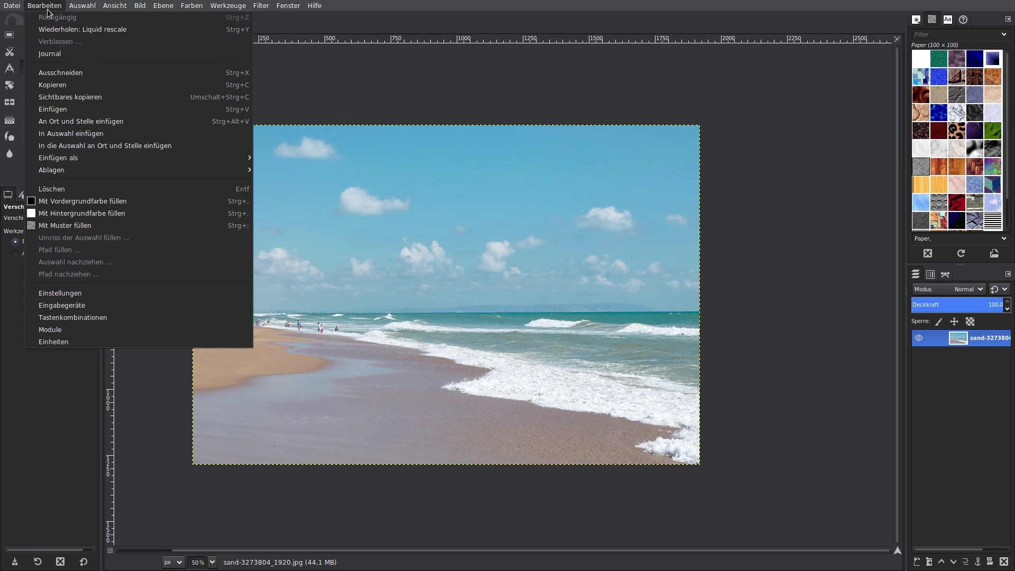
click(52, 30)
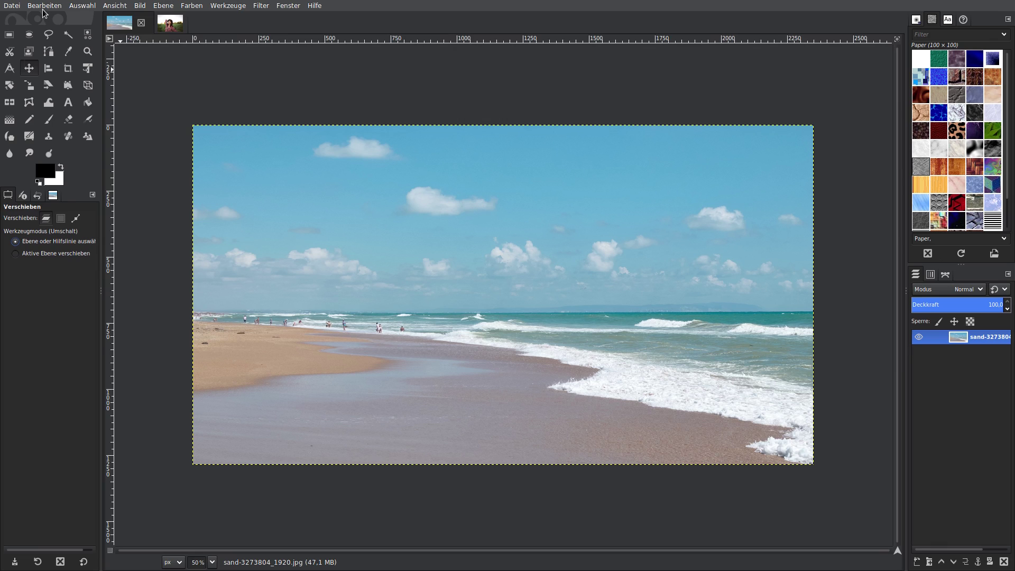
click(43, 6)
click(45, 7)
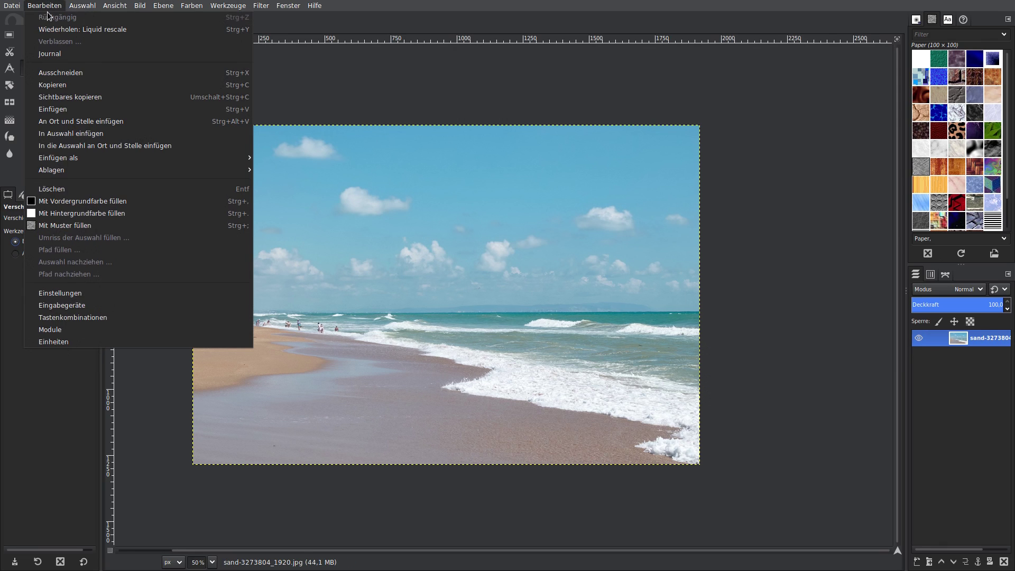
click(51, 29)
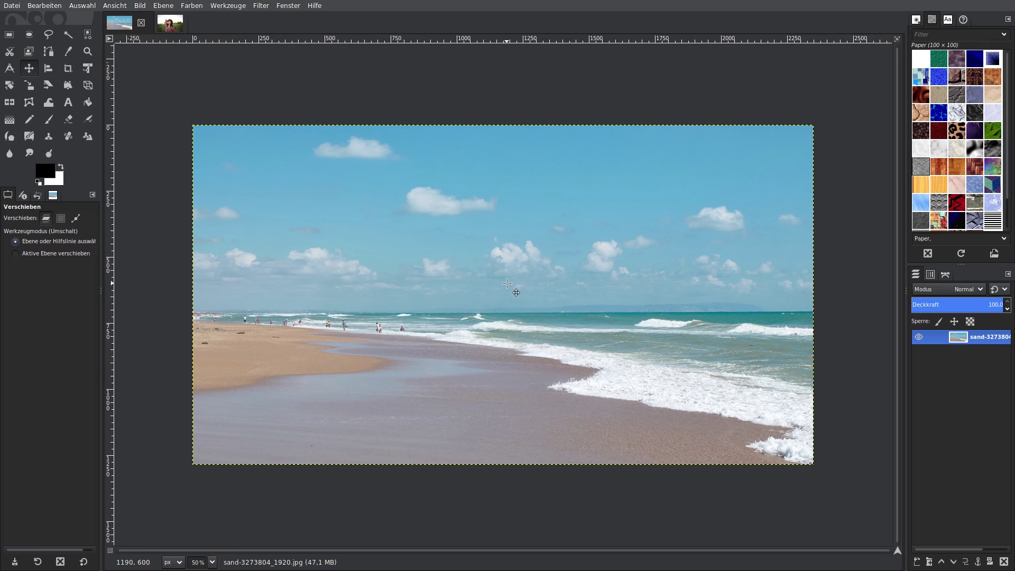
click(169, 25)
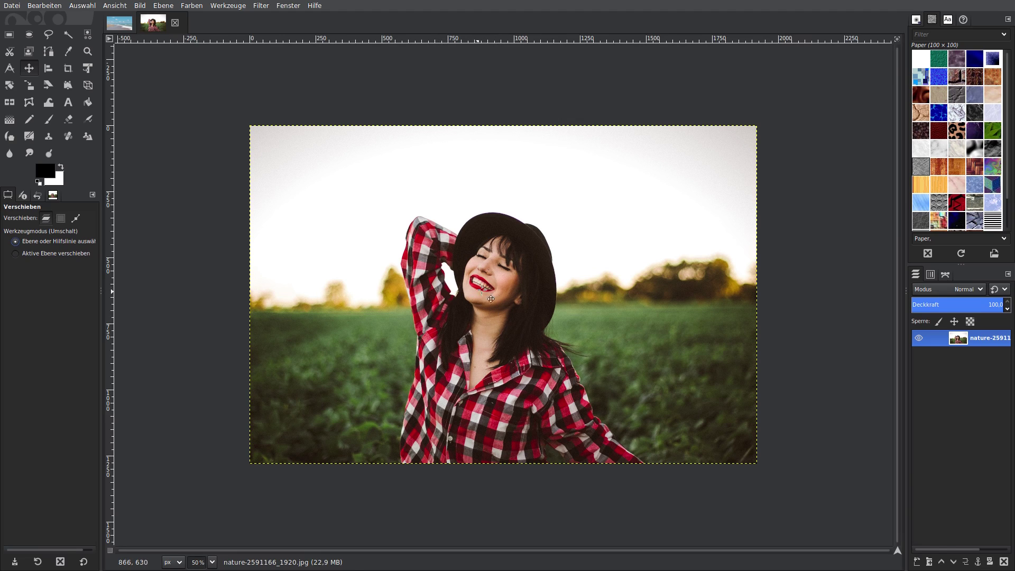
Check the portrait's image properties (1920 × 1280), then bring up Liquid rescale for it.
click(141, 7)
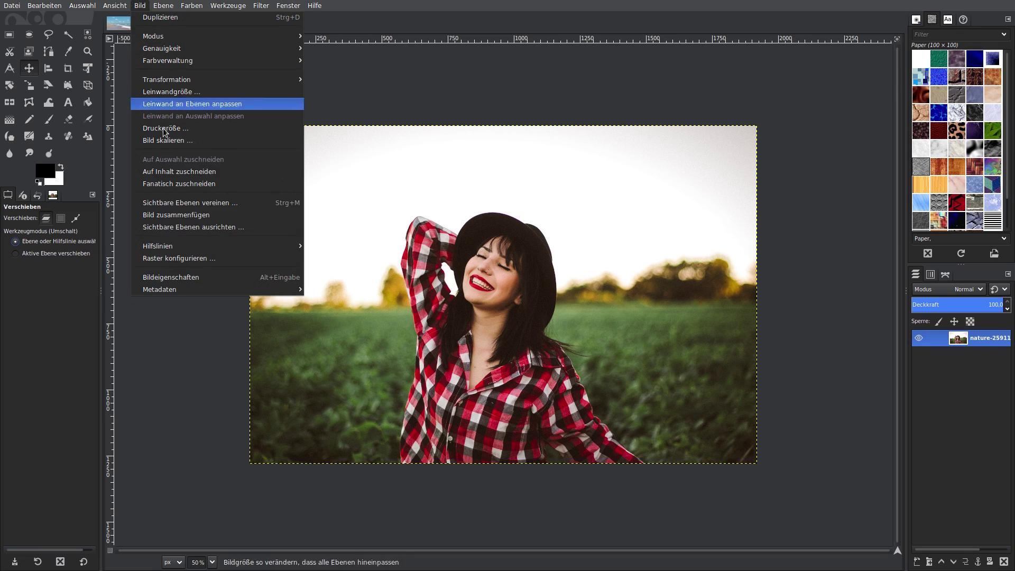
click(222, 276)
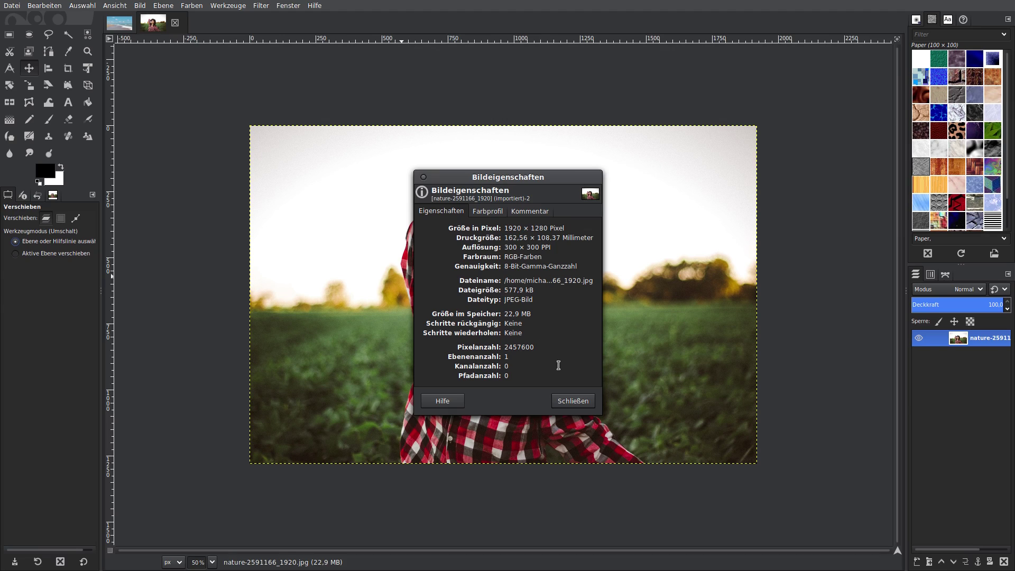
click(573, 401)
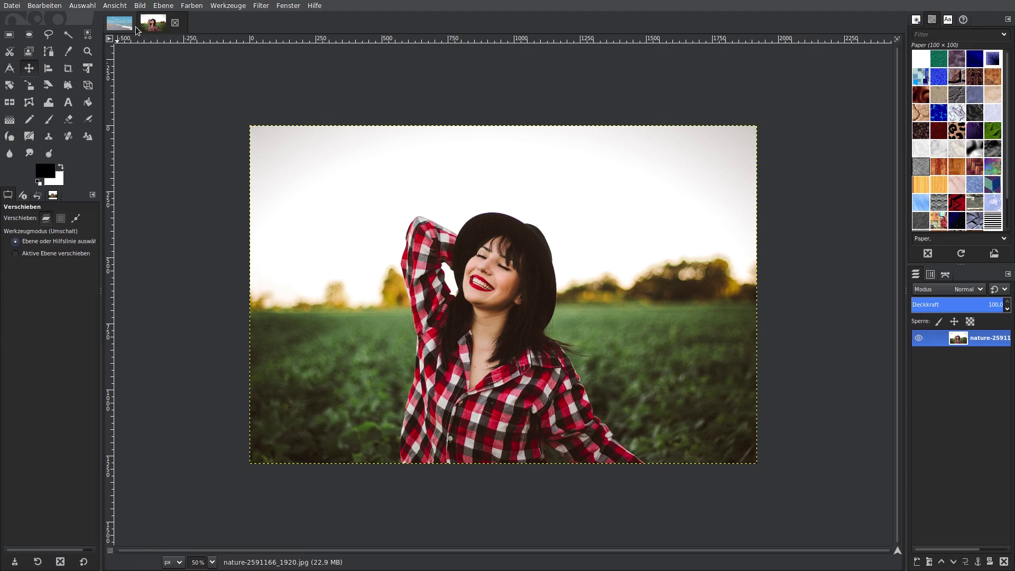
click(159, 6)
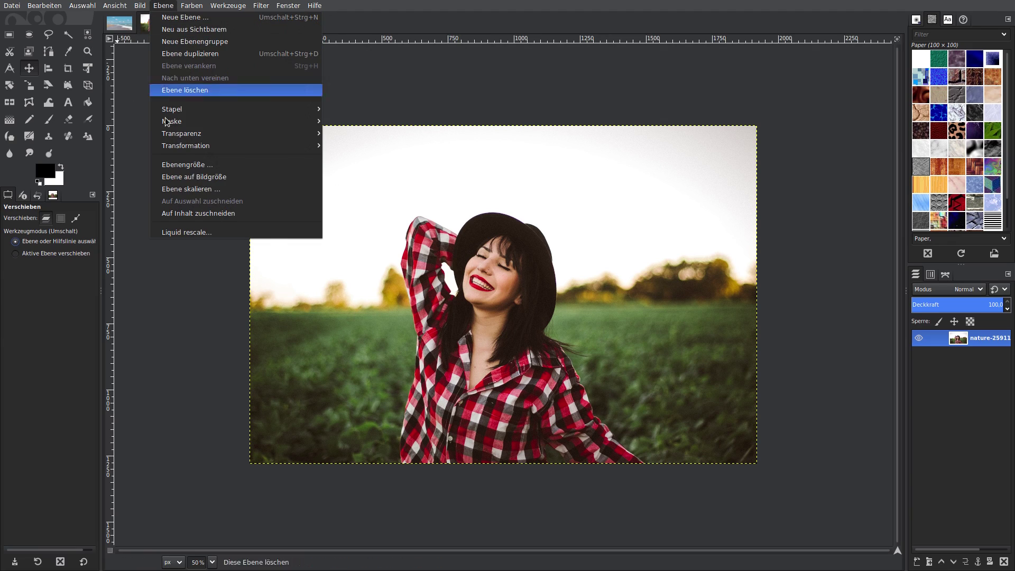
click(182, 236)
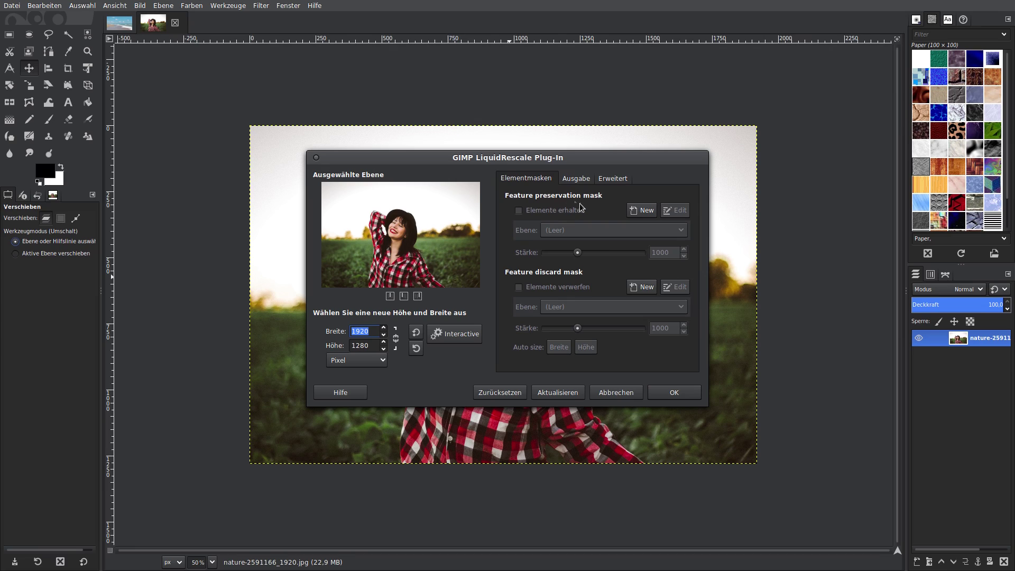
Create a new preservation mask layer and paint green over the woman's hat with a soft brush.
click(643, 211)
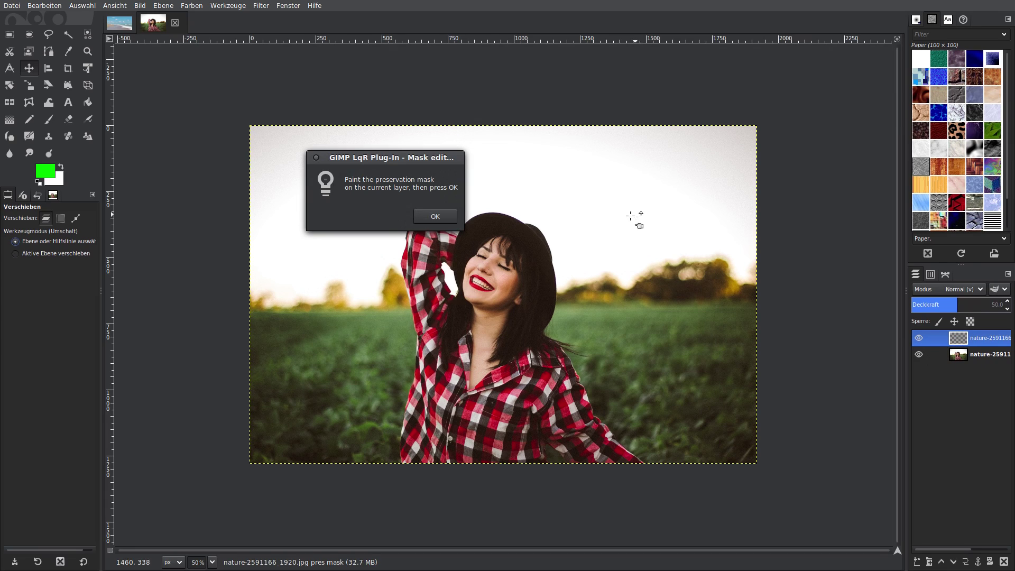
drag(412, 157, 843, 133)
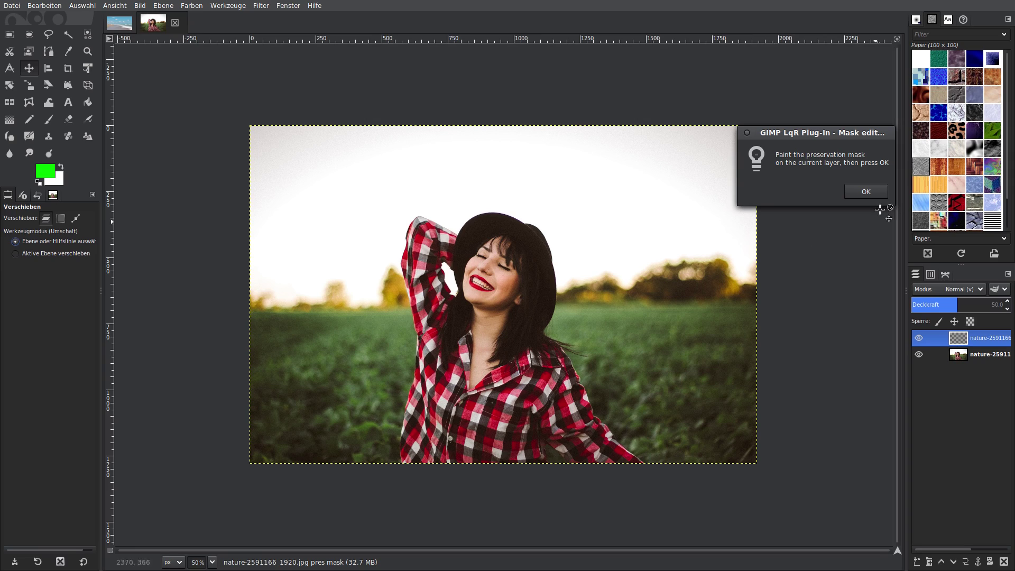
drag(816, 135, 789, 129)
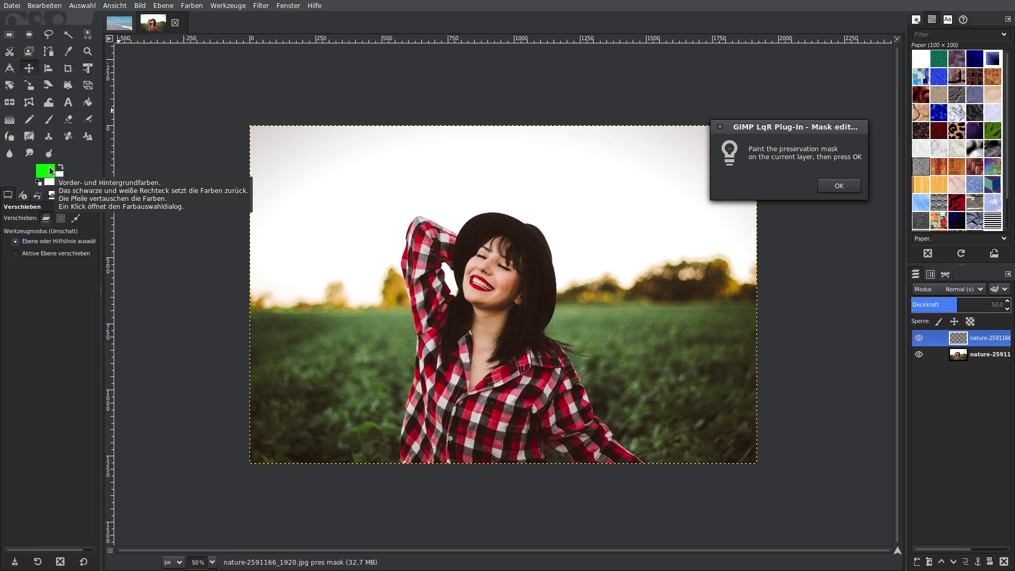
click(51, 125)
mouse_move(485, 223)
mouse_down()
mouse_move(471, 236)
mouse_move(467, 228)
mouse_up()
Resize the brush (about 232, then smaller) and paint green over the hair and forehead.
click(26, 288)
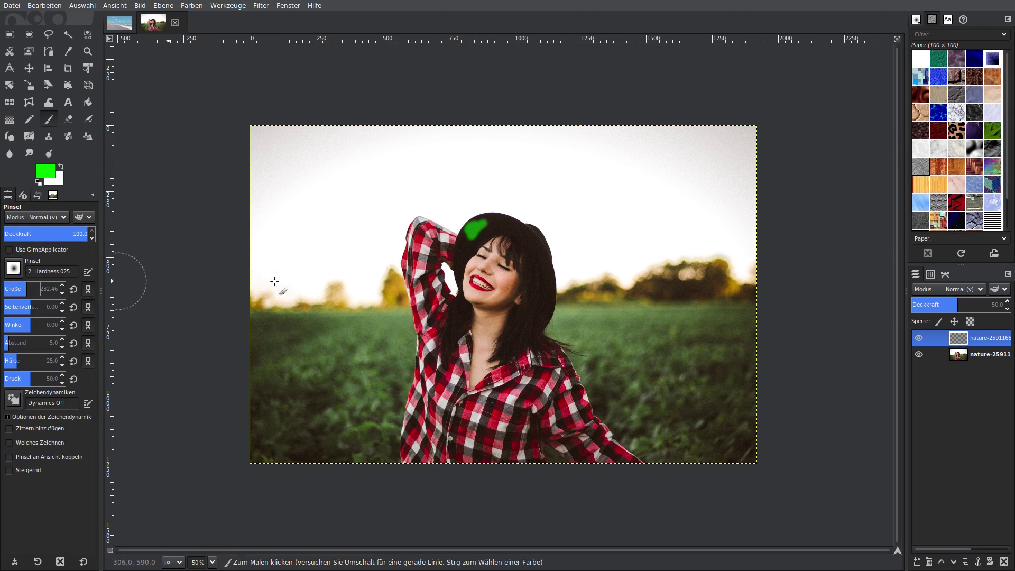
mouse_move(487, 256)
mouse_down()
mouse_move(492, 233)
mouse_move(515, 248)
mouse_move(489, 222)
mouse_up()
click(23, 289)
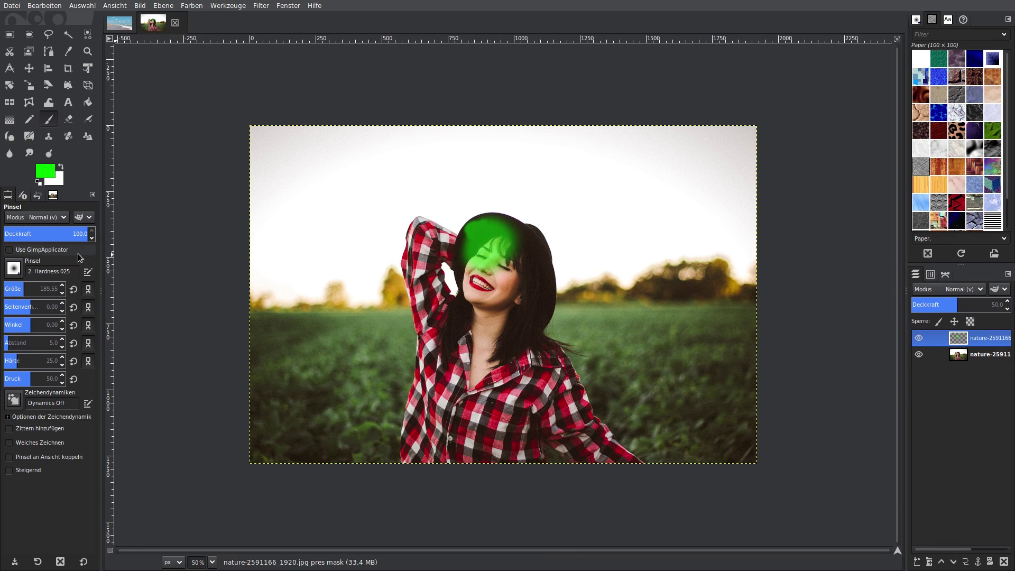
click(20, 289)
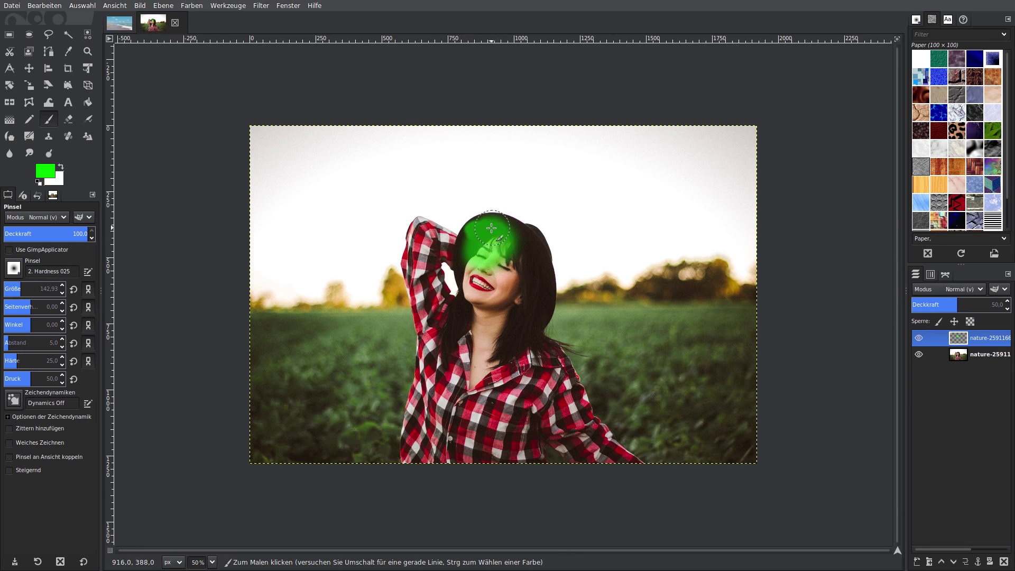
mouse_move(492, 228)
mouse_down()
mouse_move(520, 236)
mouse_move(541, 292)
mouse_up()
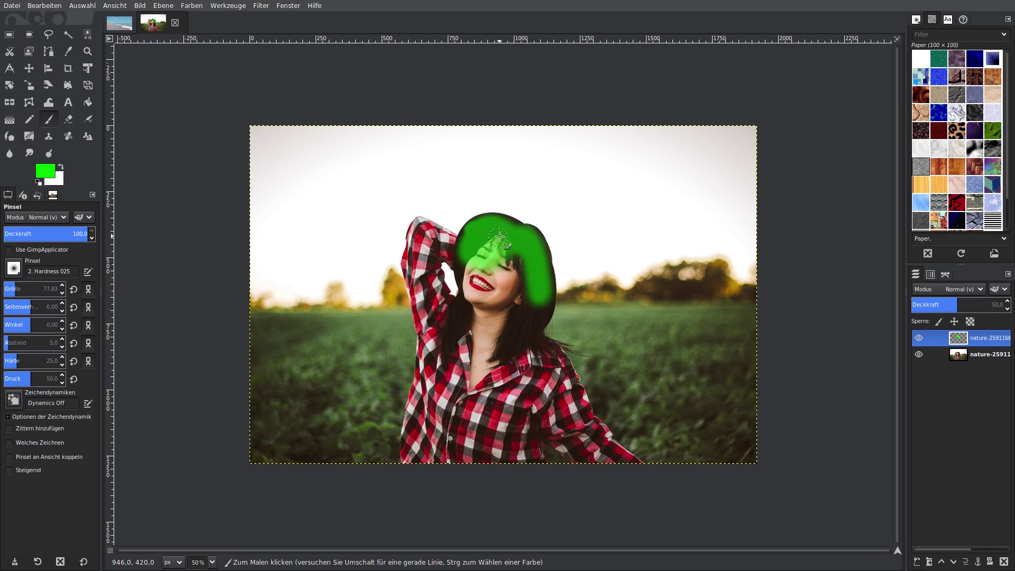
mouse_move(499, 236)
mouse_down()
mouse_move(464, 263)
mouse_move(420, 225)
mouse_move(405, 275)
mouse_up()
Paint the forearm, neck and shirt collar green with a size-108 Hardness 075 brush, then shrink it to 26.
click(13, 268)
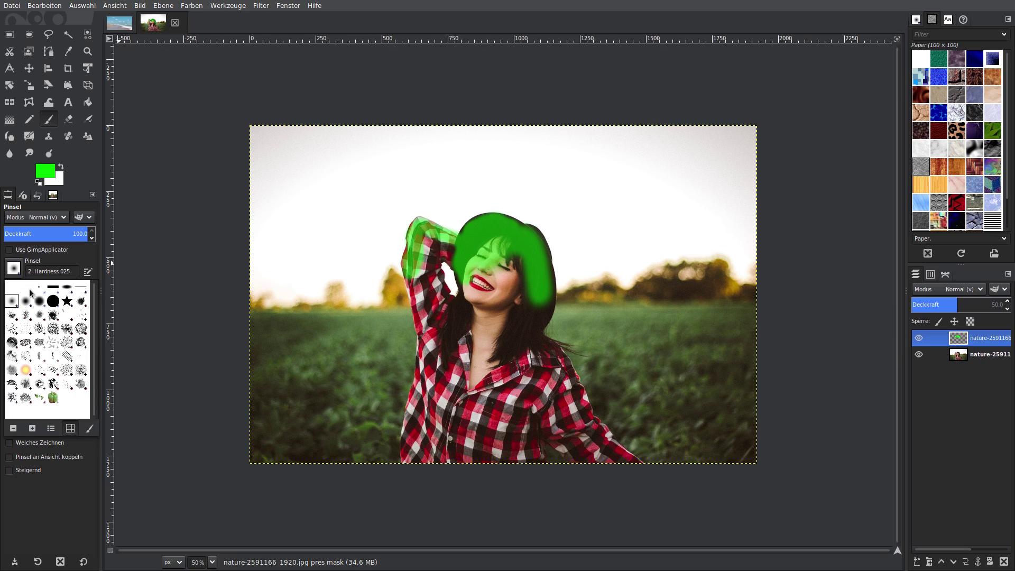
click(38, 301)
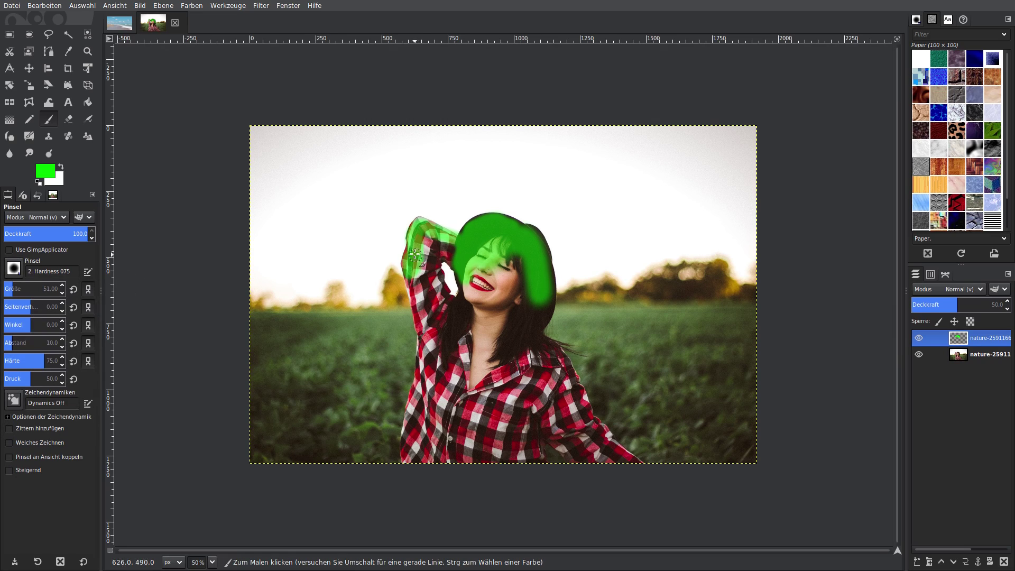
drag(21, 288, 39, 289)
mouse_move(430, 280)
mouse_down()
mouse_move(430, 290)
mouse_move(470, 278)
mouse_move(423, 296)
mouse_move(430, 385)
mouse_move(413, 452)
mouse_move(632, 471)
mouse_move(600, 448)
mouse_move(542, 343)
mouse_move(550, 270)
mouse_move(539, 243)
mouse_move(494, 228)
mouse_move(510, 227)
mouse_move(469, 229)
mouse_up()
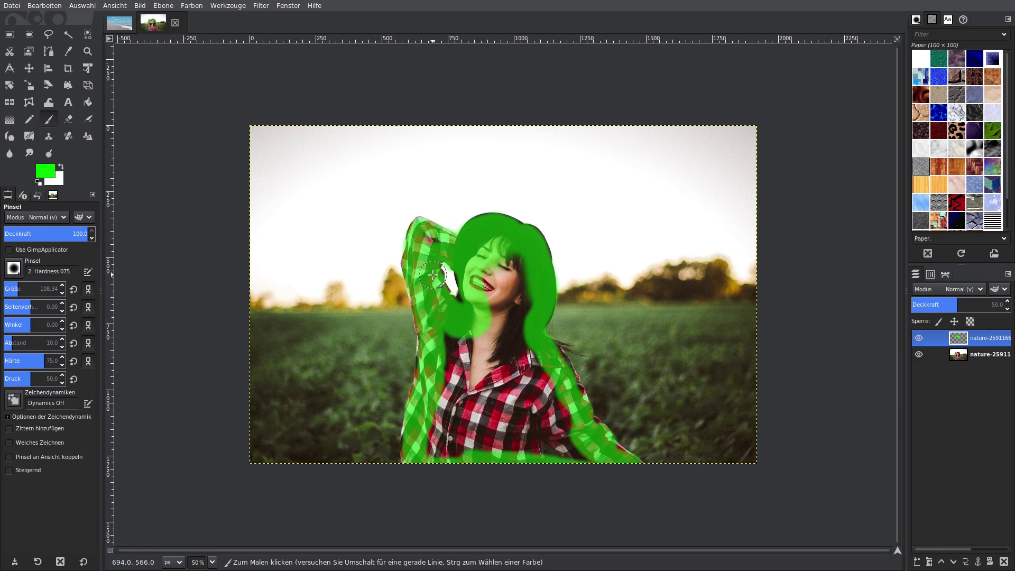
mouse_move(433, 275)
mouse_down()
mouse_move(446, 338)
mouse_move(489, 306)
mouse_move(505, 253)
mouse_move(514, 266)
mouse_up()
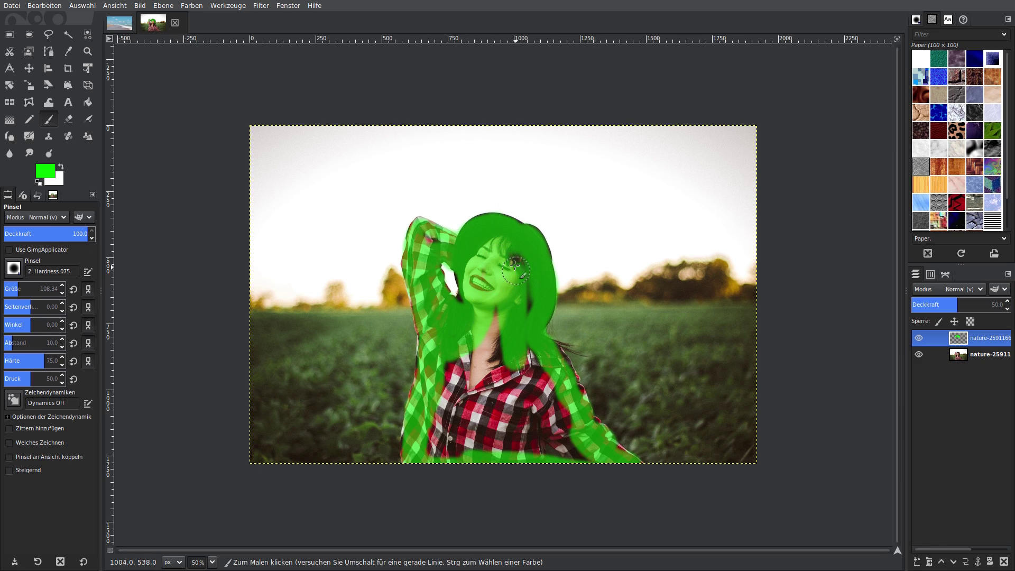
mouse_move(526, 323)
mouse_down()
mouse_move(519, 414)
mouse_move(581, 454)
mouse_move(510, 440)
mouse_move(550, 455)
mouse_move(523, 423)
mouse_move(497, 465)
mouse_move(457, 448)
mouse_move(441, 418)
mouse_move(420, 462)
mouse_move(407, 449)
mouse_move(413, 420)
mouse_move(479, 378)
mouse_move(507, 293)
mouse_move(463, 299)
mouse_move(499, 247)
mouse_up()
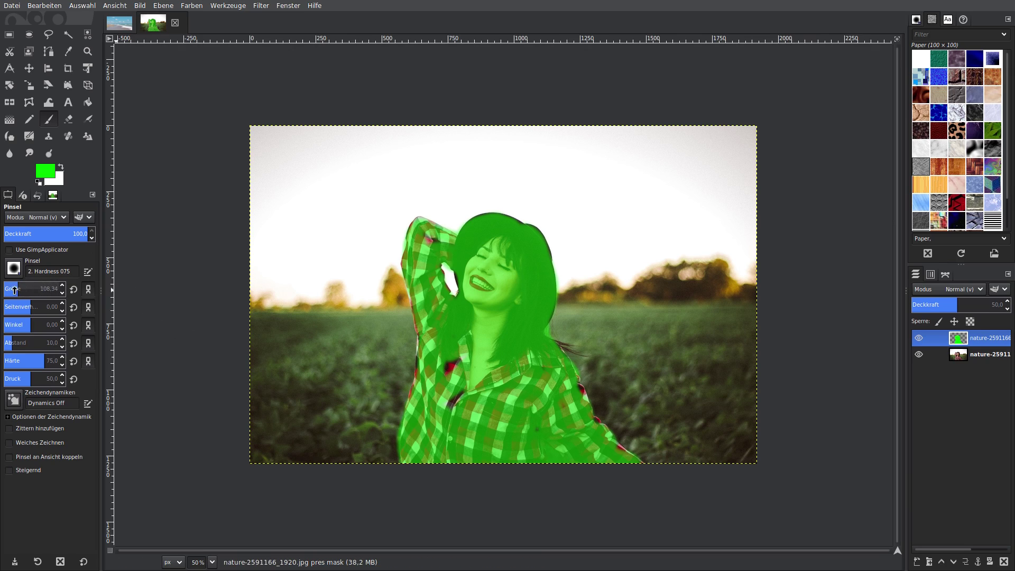
drag(37, 289, 10, 288)
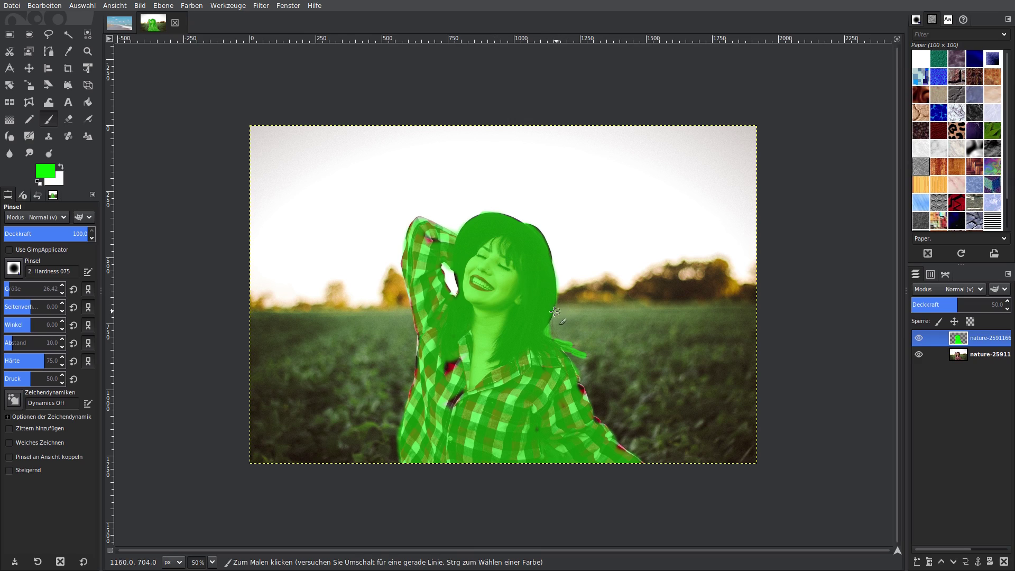
key(alt+Tab)
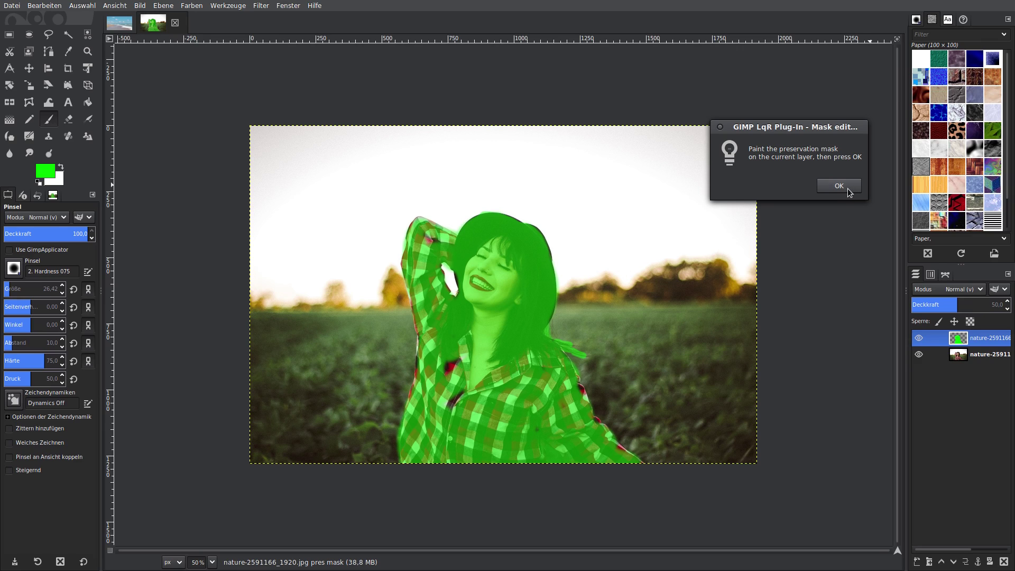
Confirm the mask and rescale the portrait to 2350 × 1280.
click(839, 186)
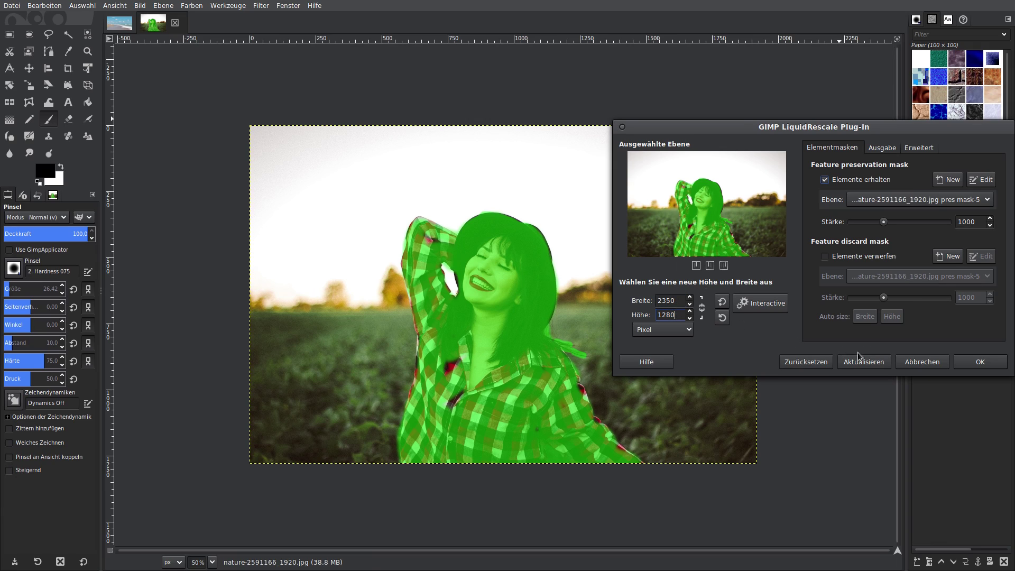
click(980, 362)
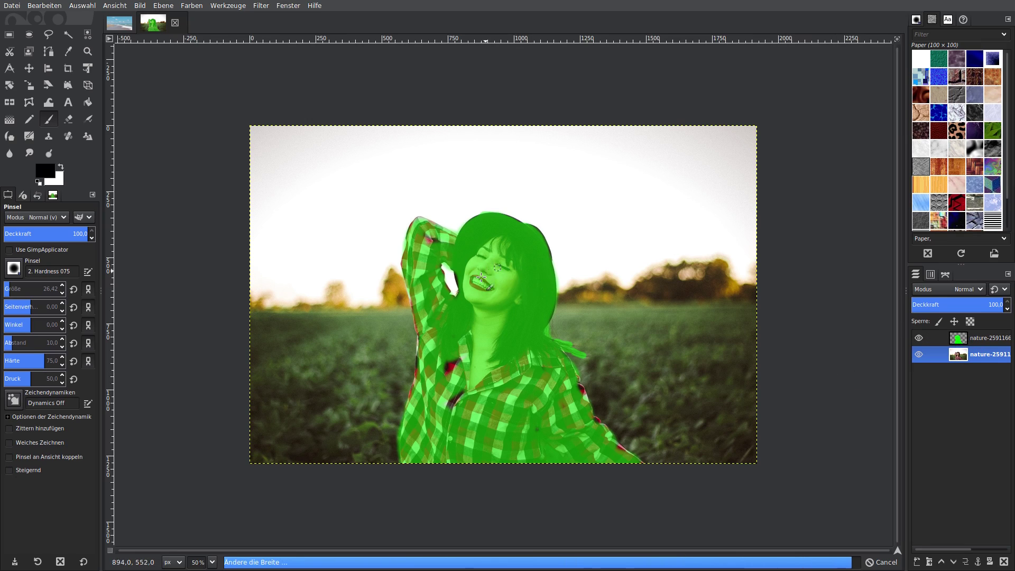
Toggle the green mask layer's visibility several times to compare, leaving it hidden.
click(919, 337)
click(919, 337)
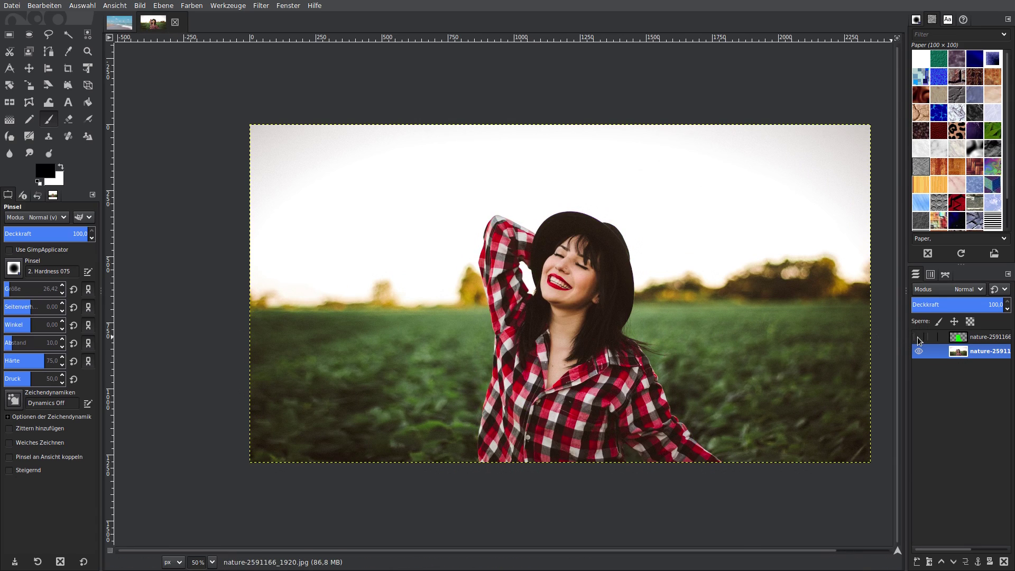
click(919, 337)
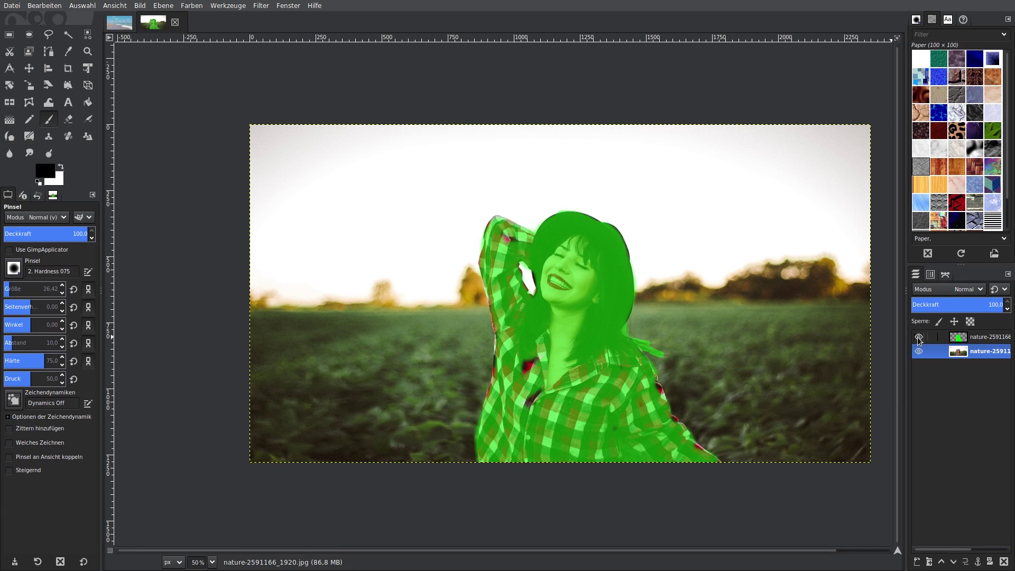
click(919, 337)
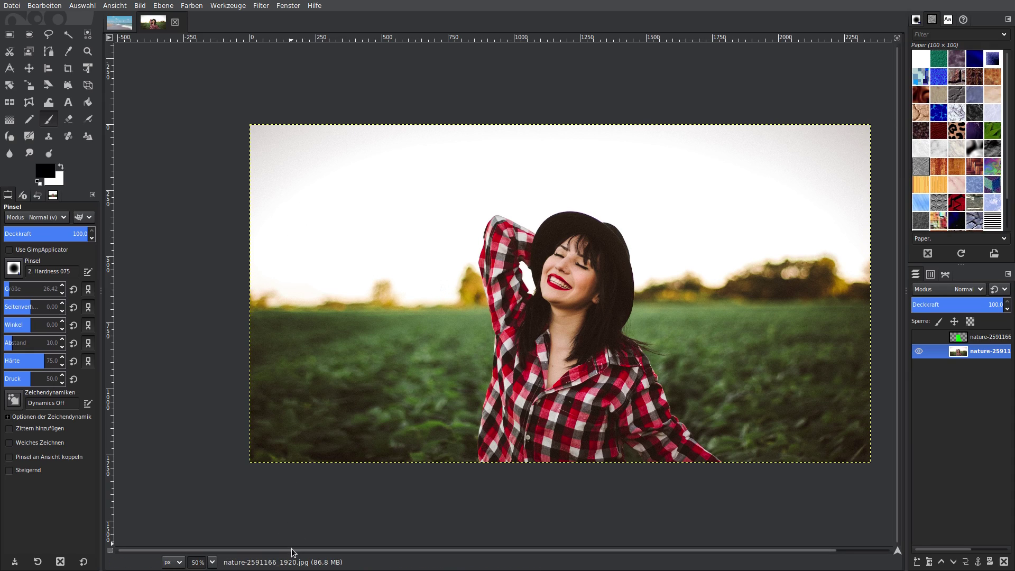
scroll(293, 552, down, 1)
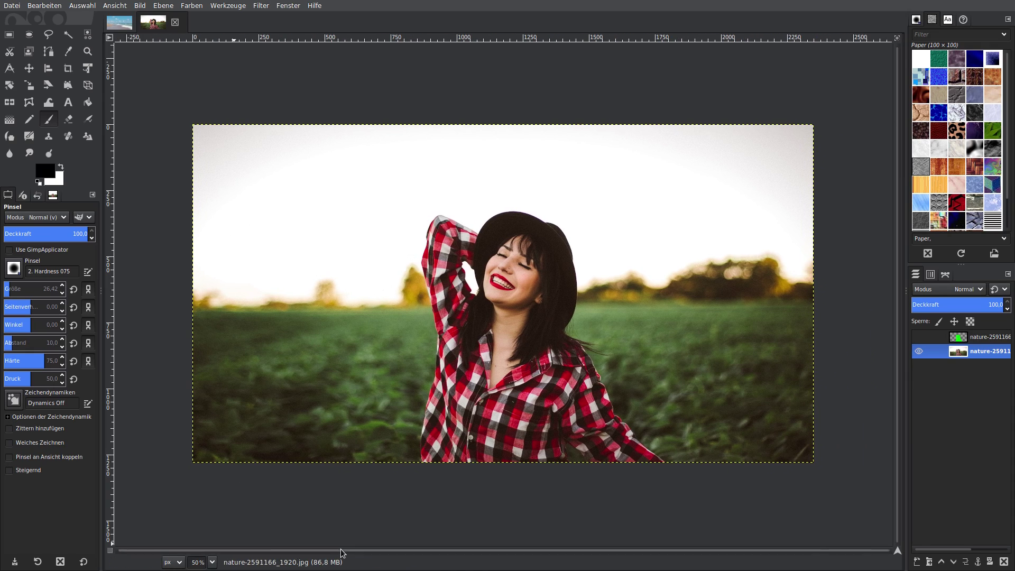
click(918, 340)
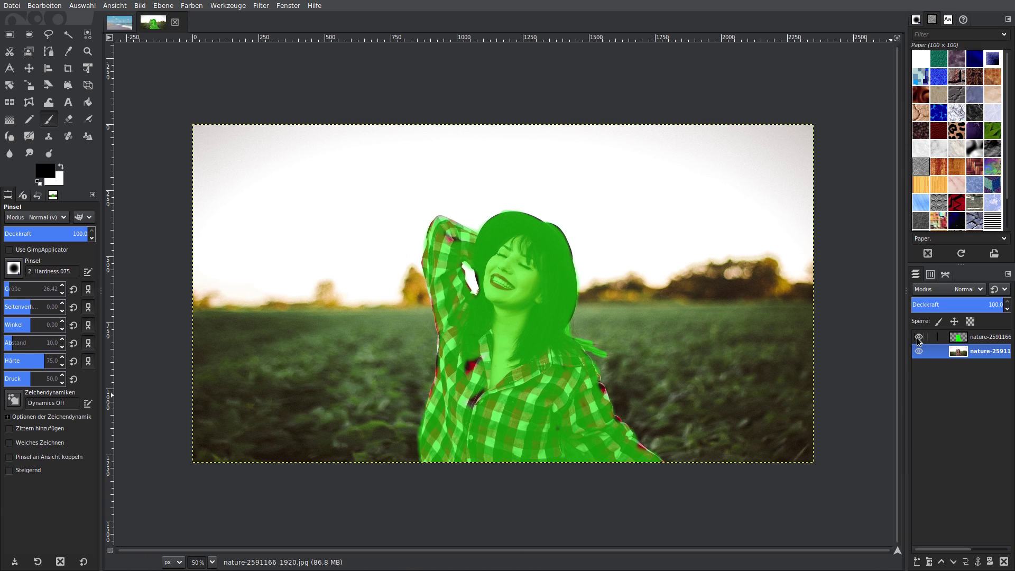
click(918, 337)
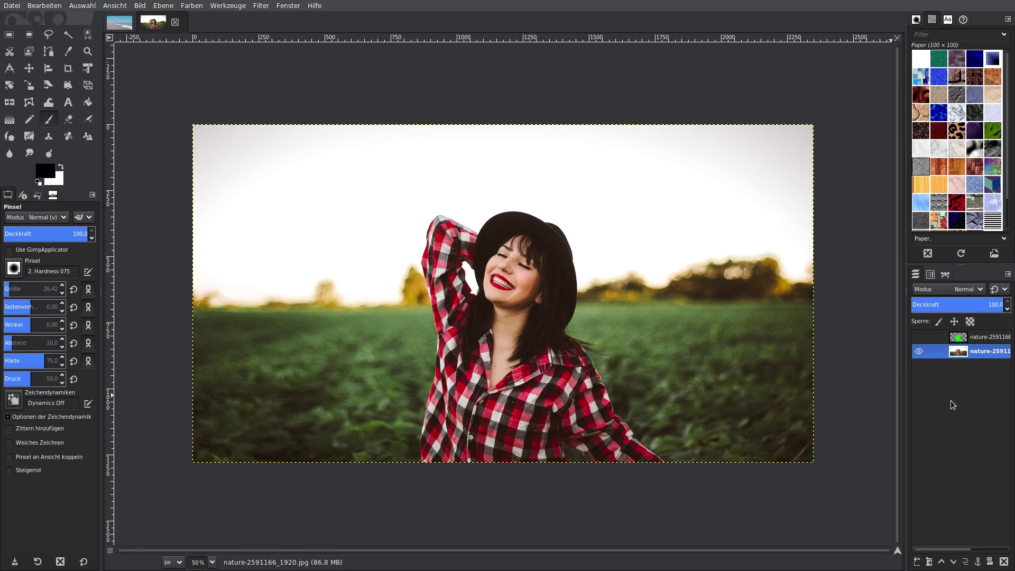
Undo and redo the beach photo's widening to compare, then return to the portrait.
click(120, 26)
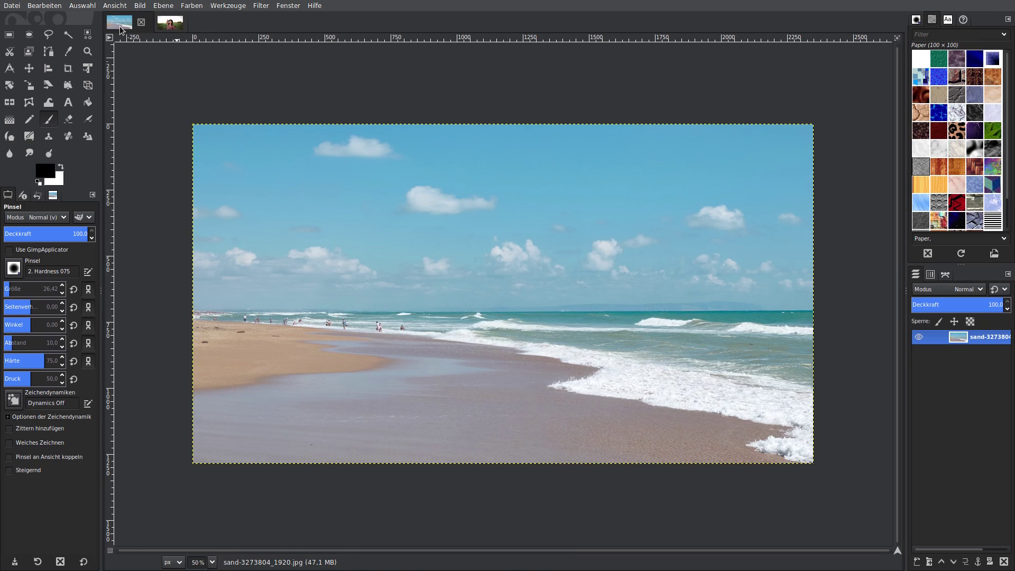
click(52, 8)
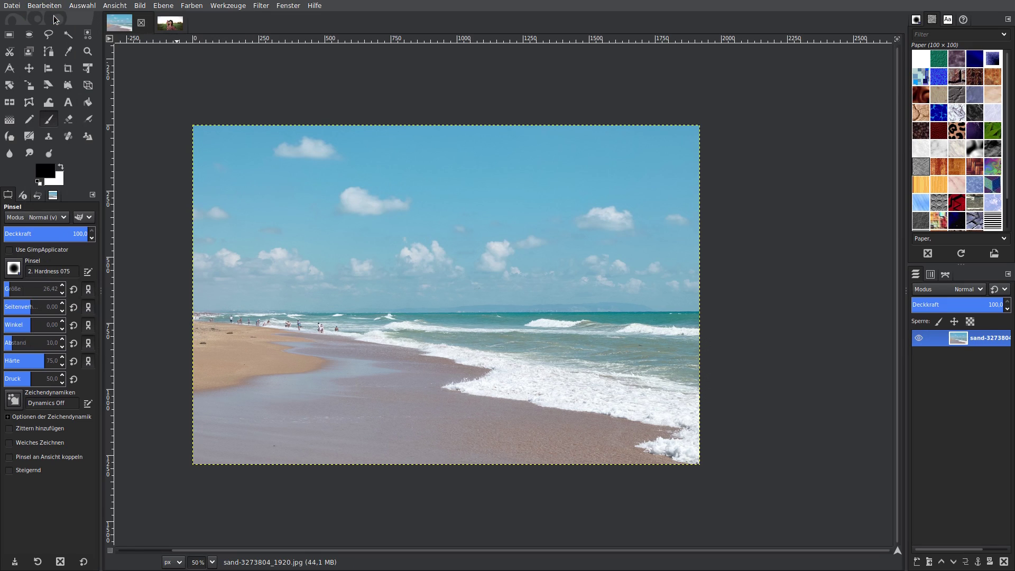
click(47, 7)
click(56, 29)
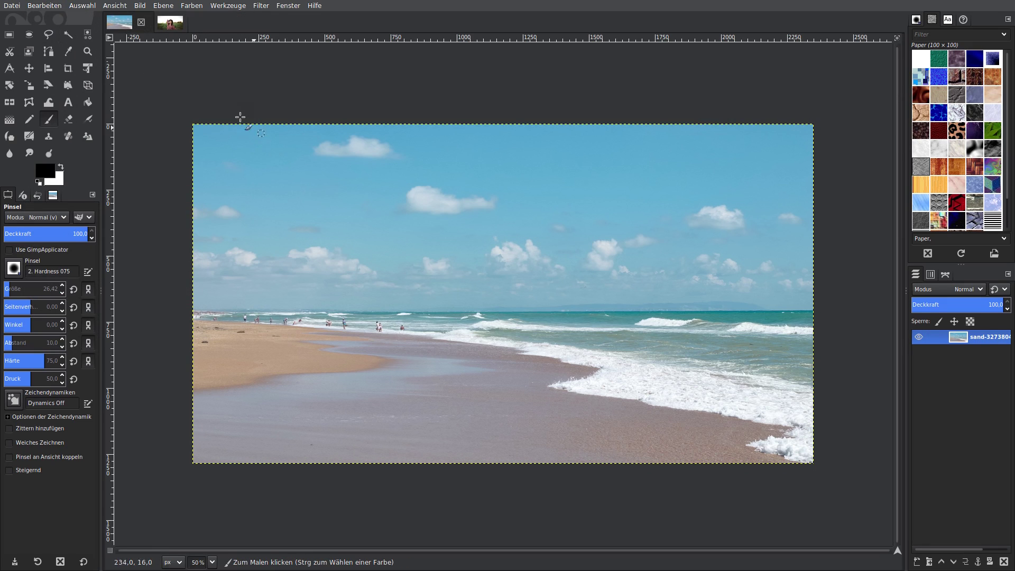
click(167, 29)
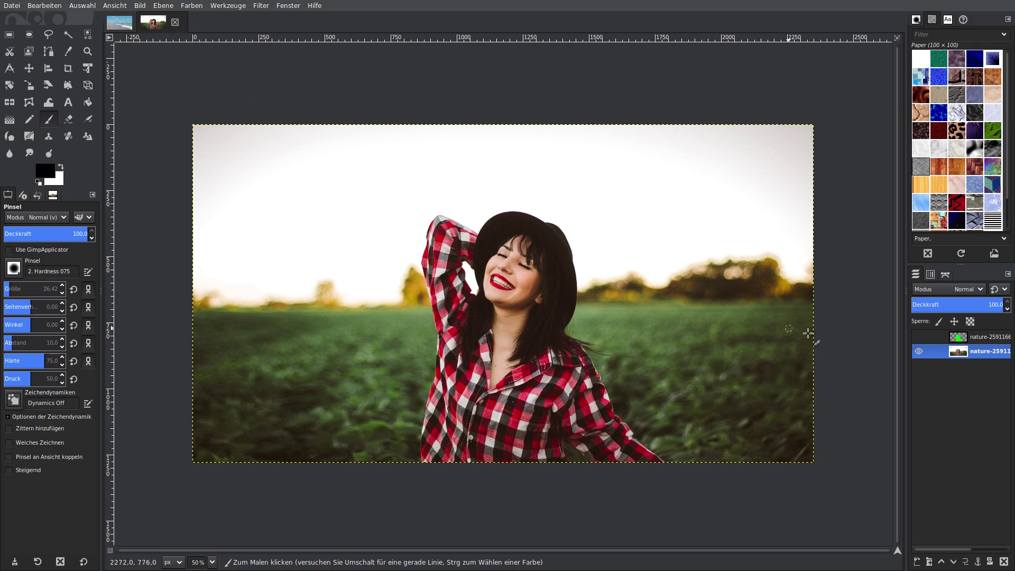
Repeatedly show and hide the green mask over the woman, ending with it hidden.
click(920, 339)
click(919, 338)
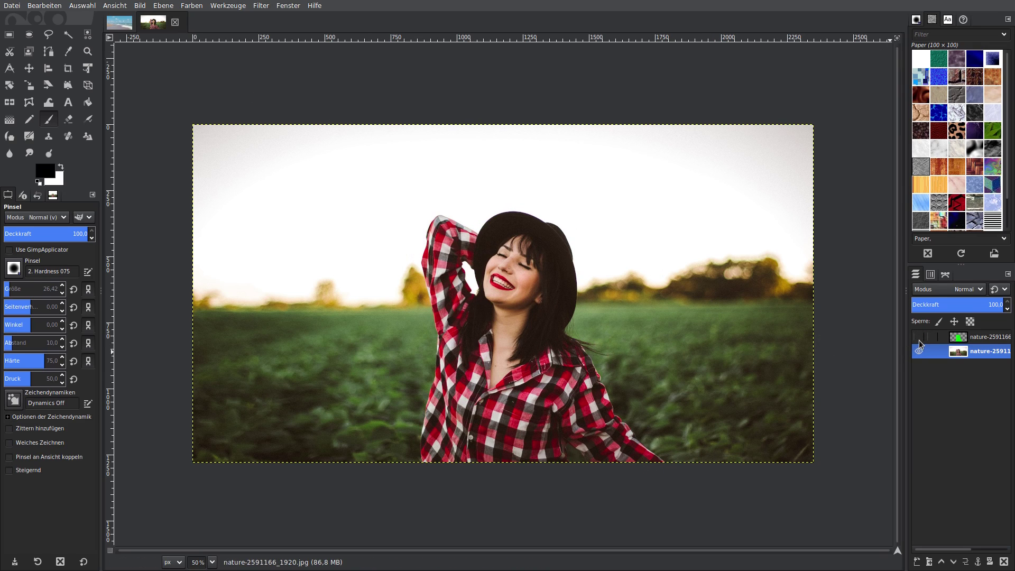
click(919, 338)
click(918, 338)
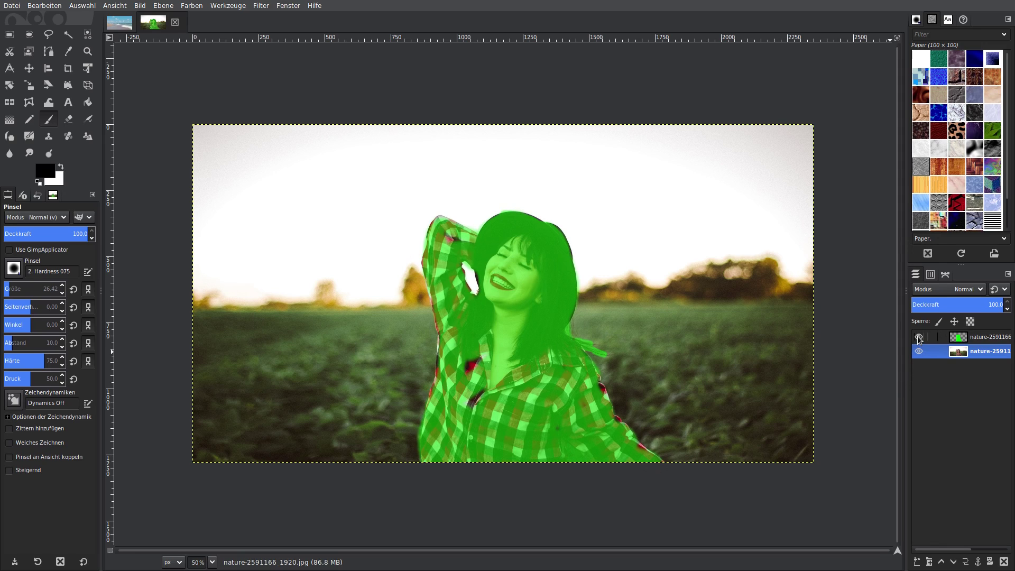
click(919, 337)
click(919, 338)
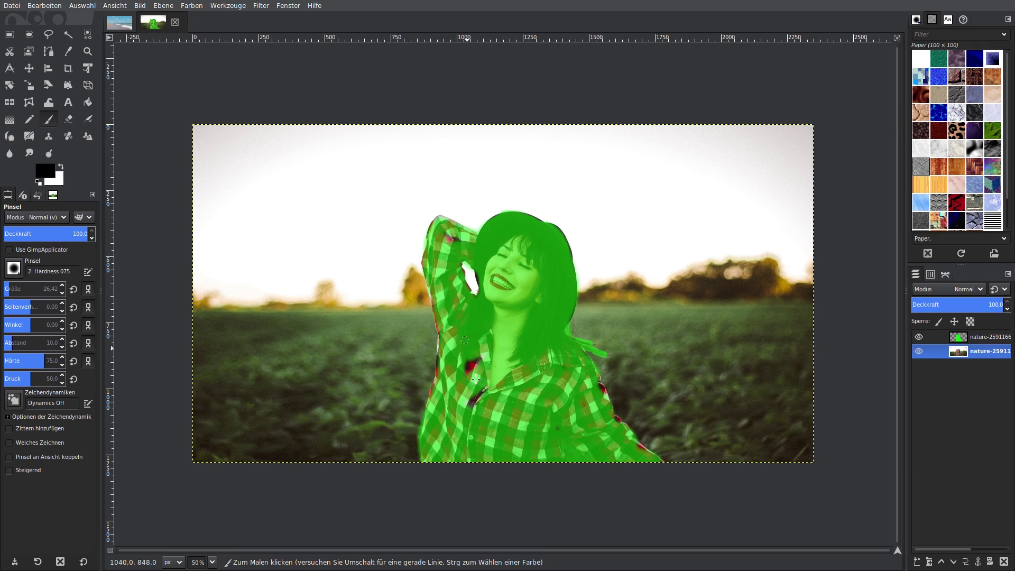
click(918, 338)
click(918, 339)
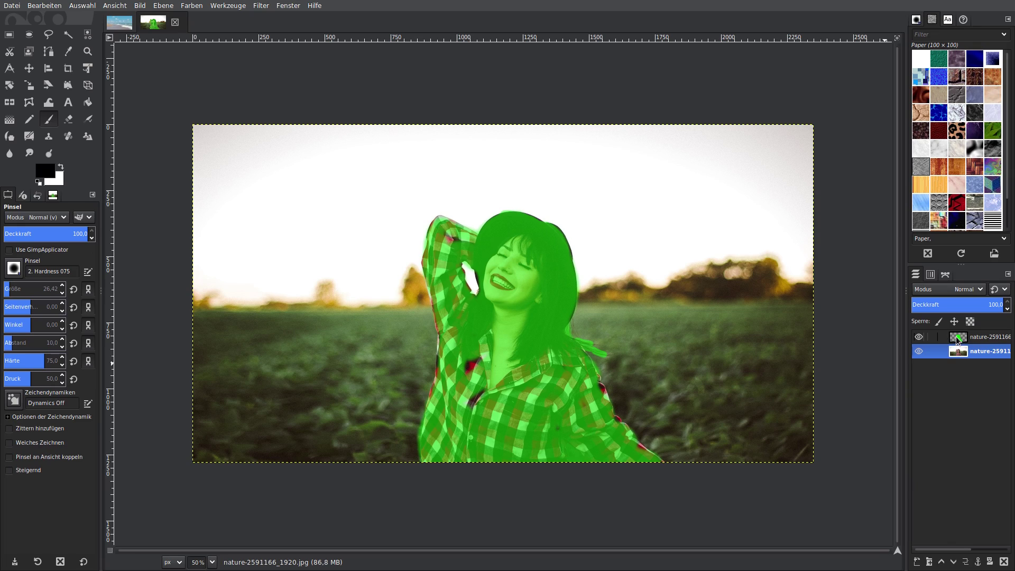
click(919, 337)
click(919, 341)
click(919, 338)
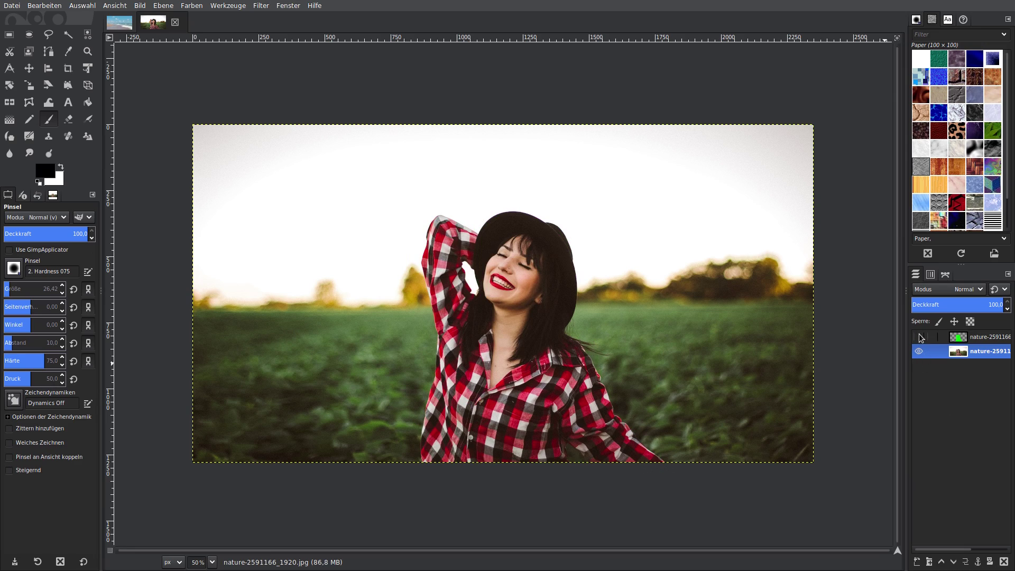